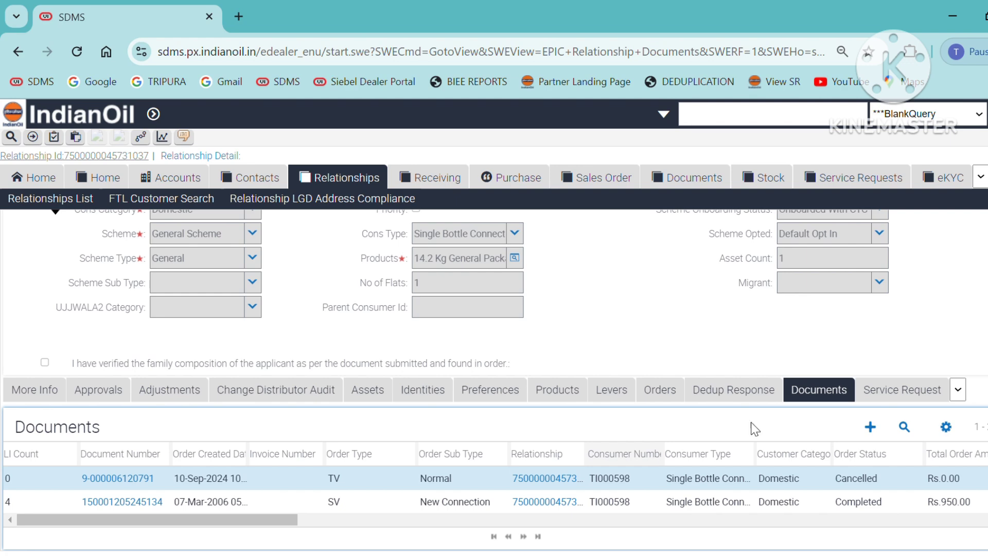
# Add a document record to the relationship with order type TV and order sub type Normal.
pyautogui.click(870, 429)
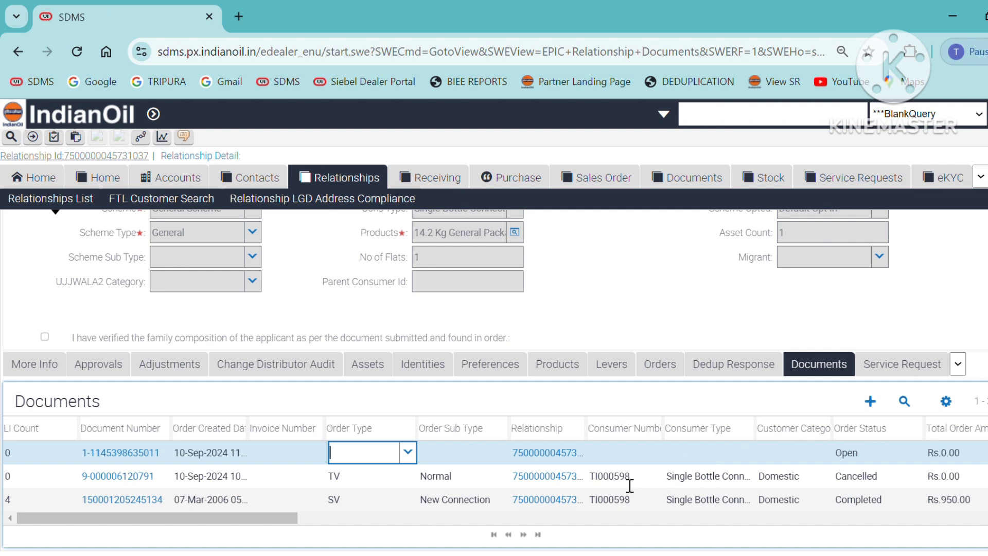
pyautogui.click(409, 453)
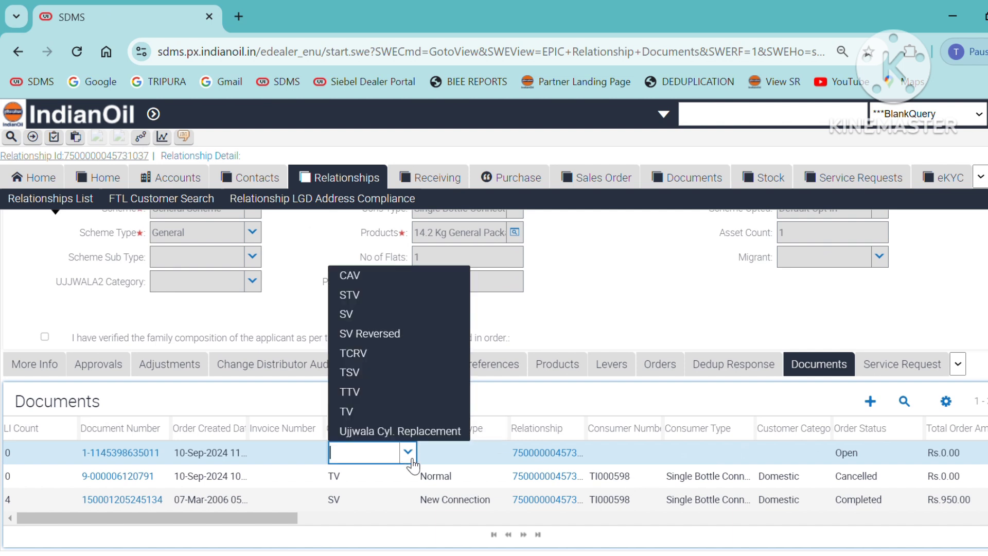
pyautogui.click(419, 412)
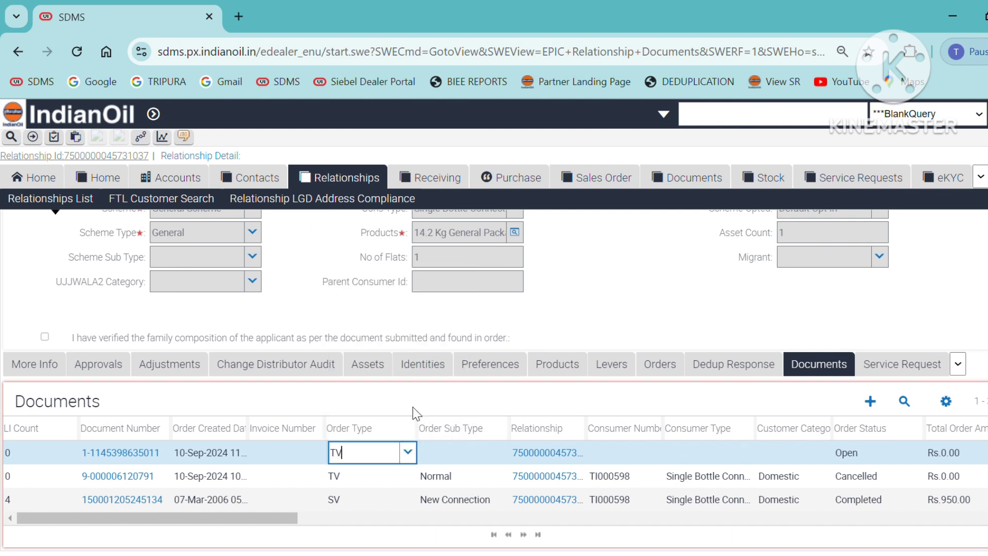
pyautogui.click(473, 452)
pyautogui.click(500, 453)
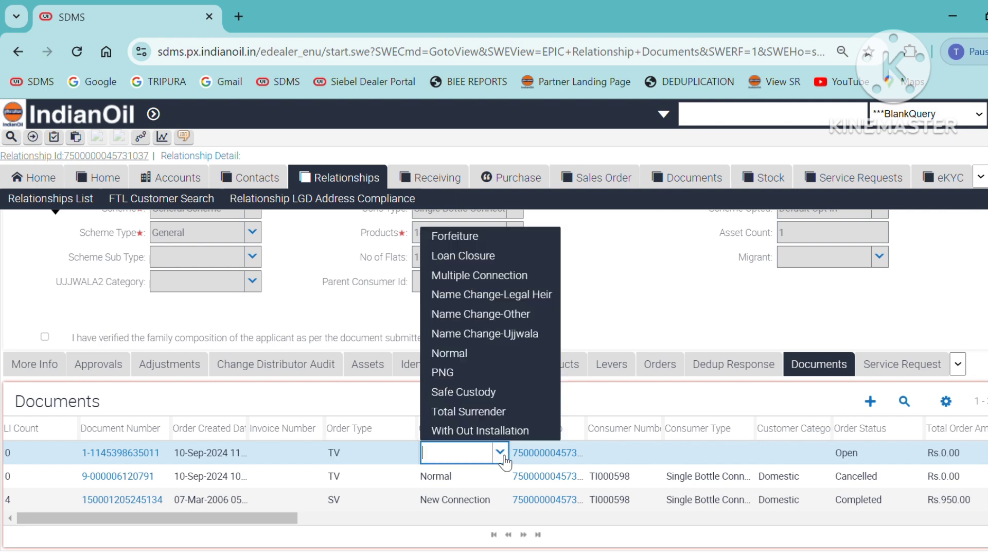
pyautogui.click(494, 354)
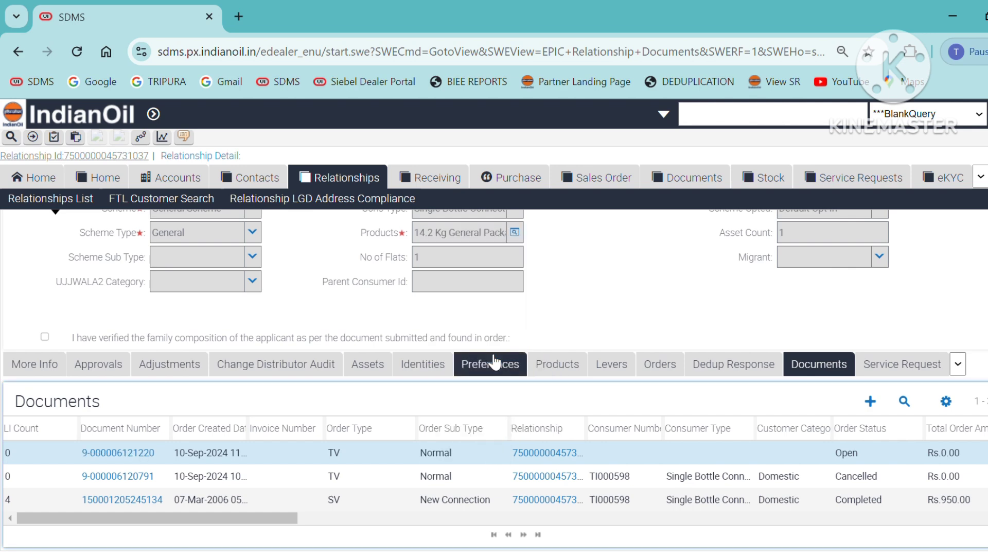
# Open the new TV document and load its default line items.
pyautogui.click(102, 453)
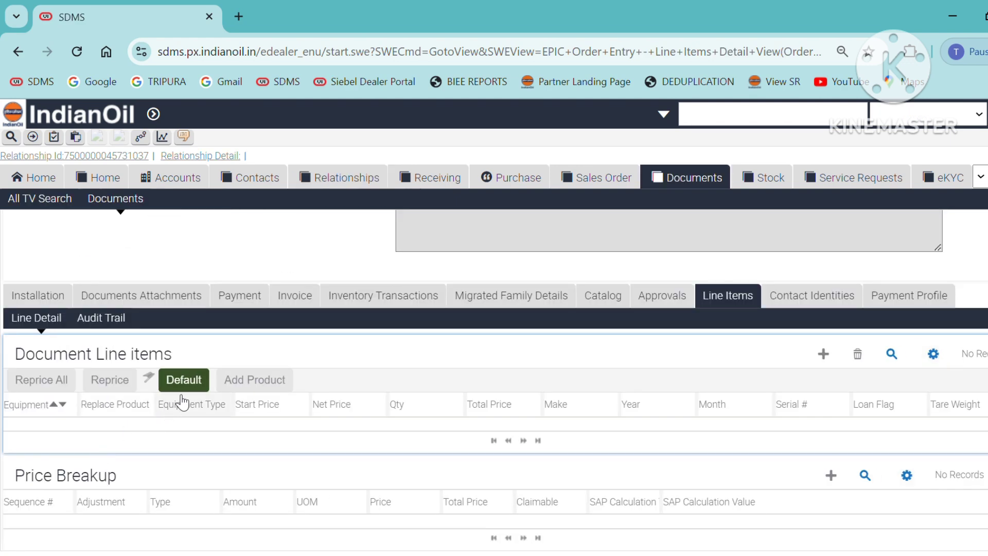
pyautogui.click(183, 380)
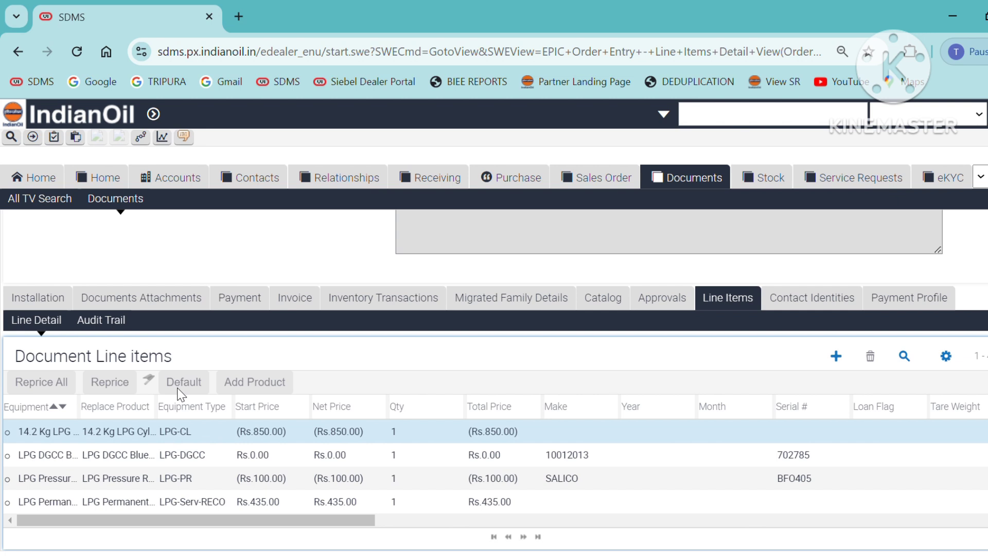
# Set the year to 2020 and the month to 11 on the LPG-PR pressure regulator line item.
pyautogui.click(651, 481)
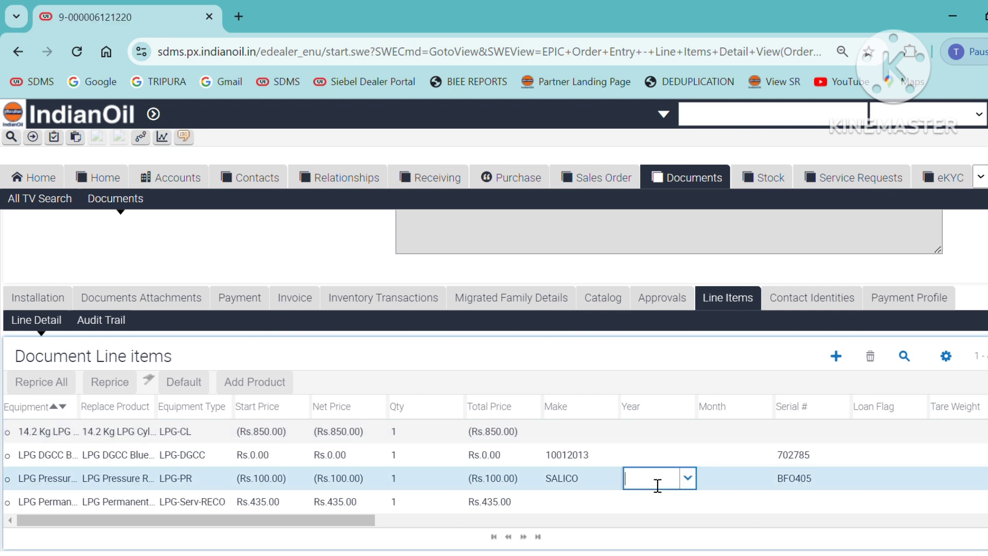
pyautogui.write('20')
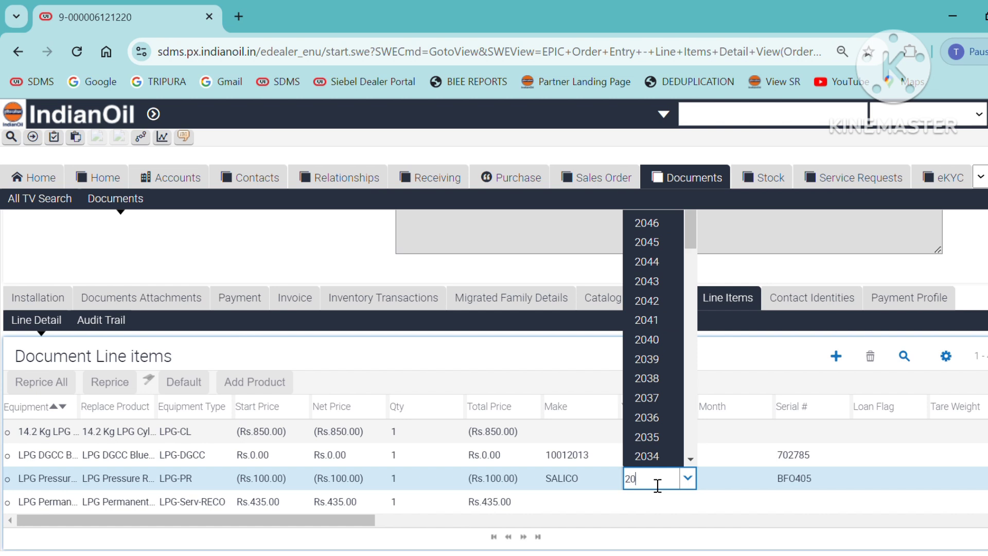
pyautogui.write('2')
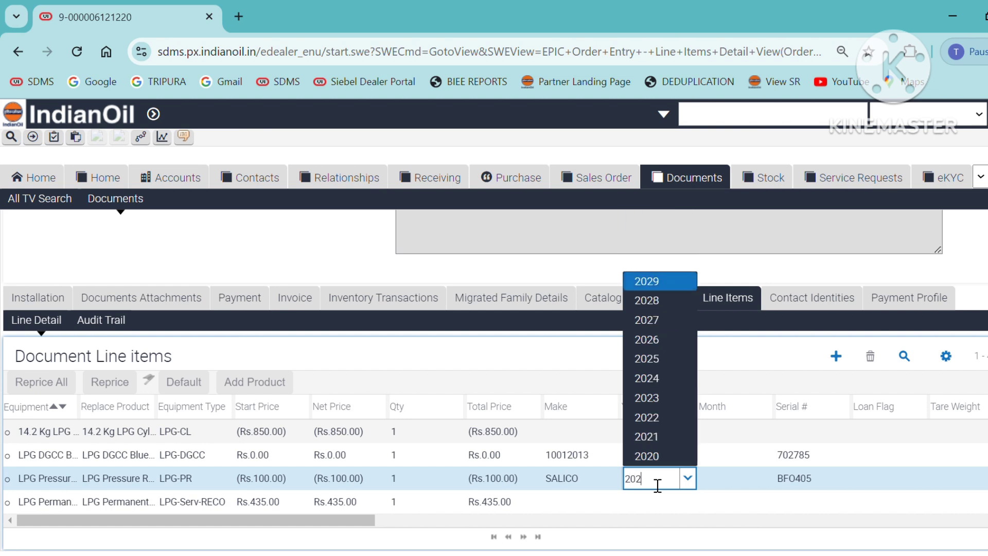
pyautogui.write('0')
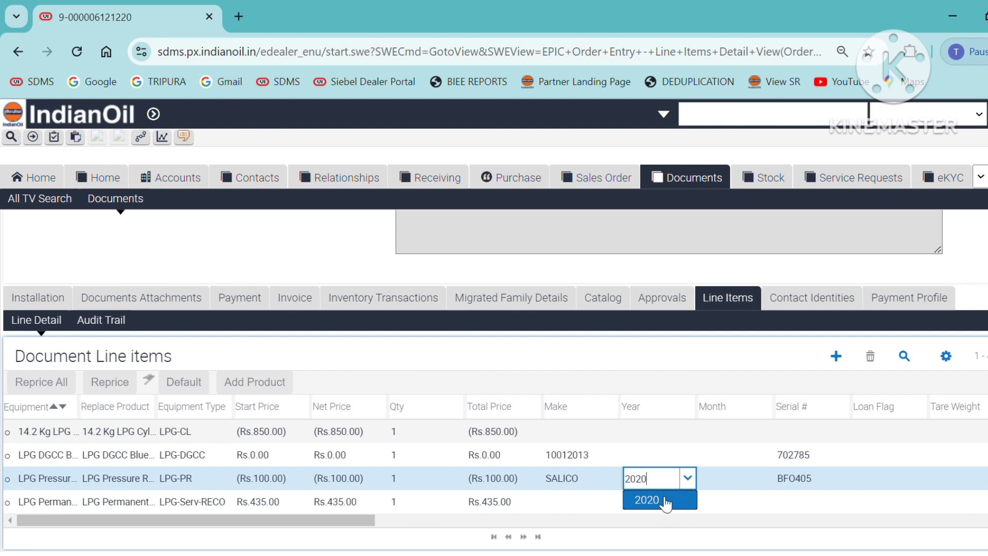
pyautogui.click(666, 501)
pyautogui.click(731, 482)
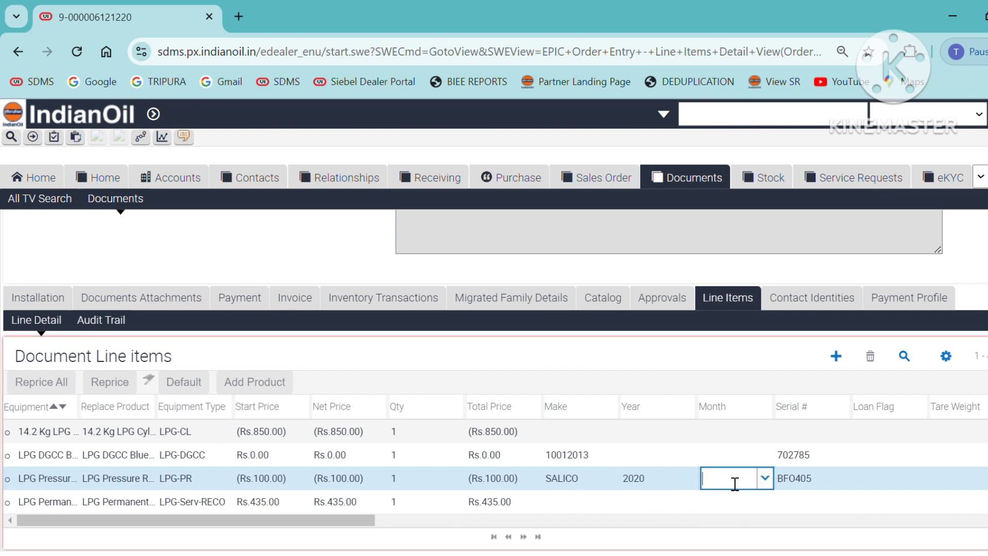
pyautogui.write('11')
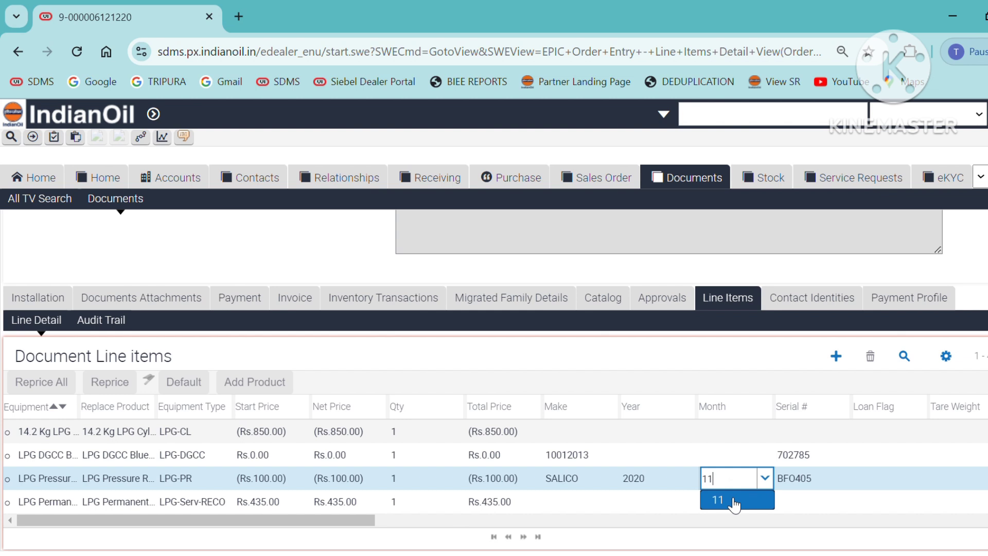
pyautogui.click(733, 502)
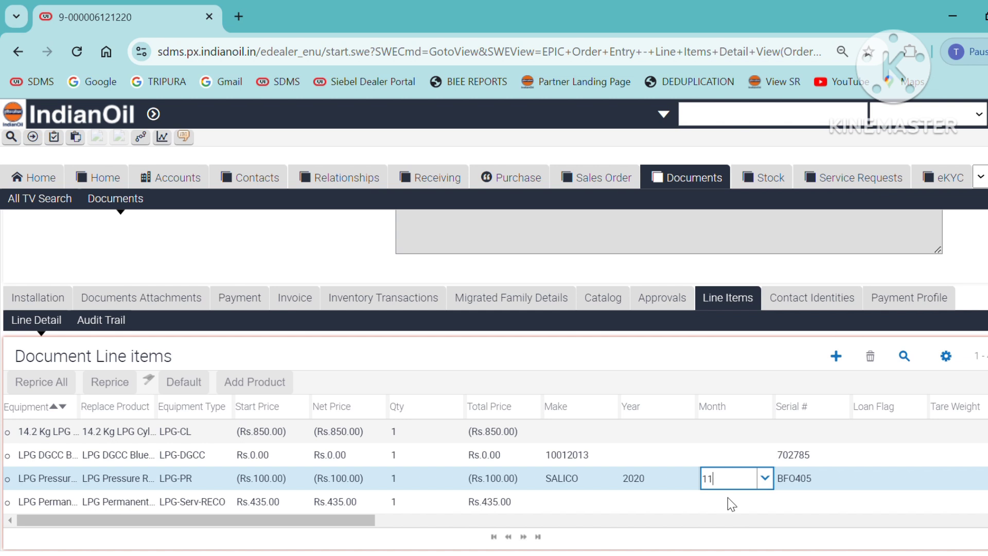
pyautogui.click(717, 458)
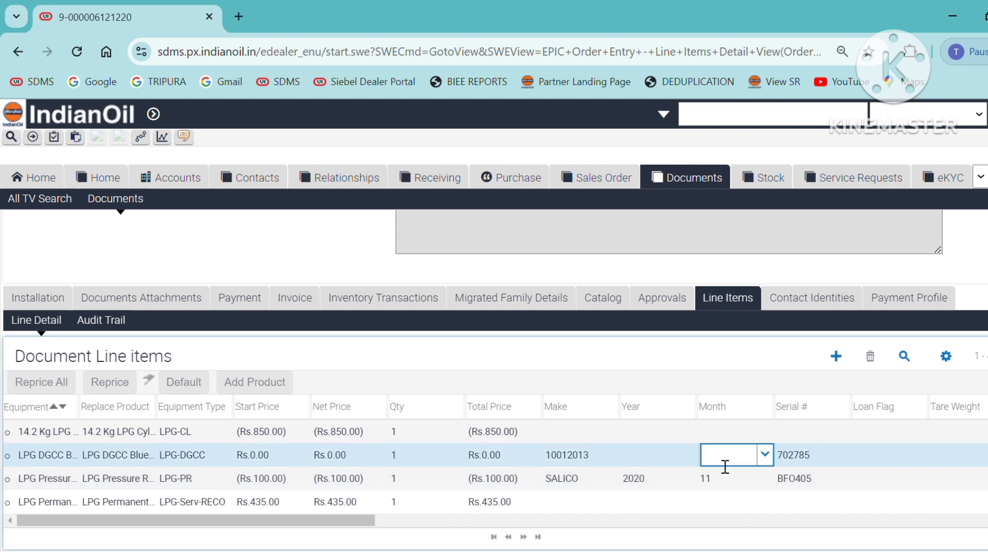
pyautogui.click(745, 369)
# Set the document's target area pincode to 522426 and choose FATHIMA INDANE as the target distributor.
pyautogui.scroll(10, 749, 376)
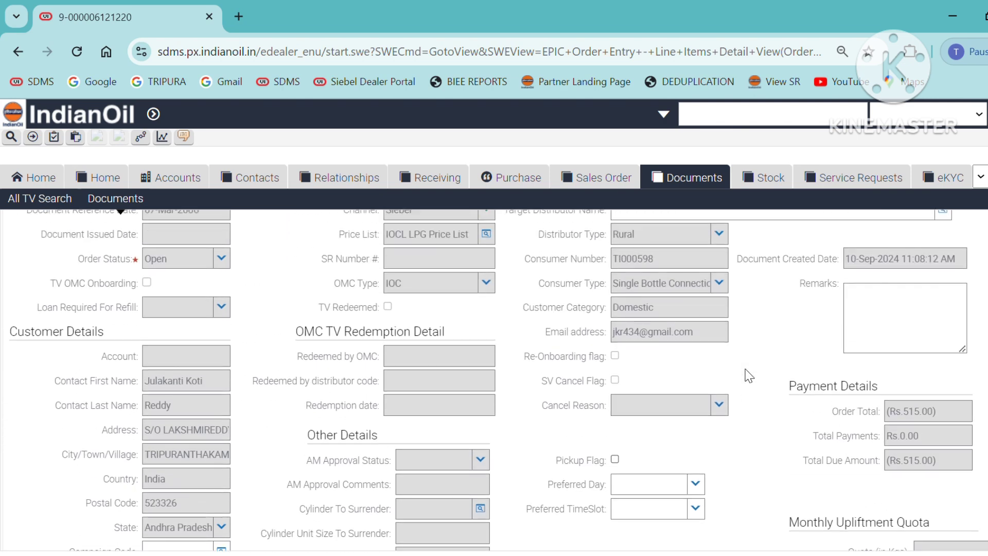
pyautogui.scroll(3, 749, 375)
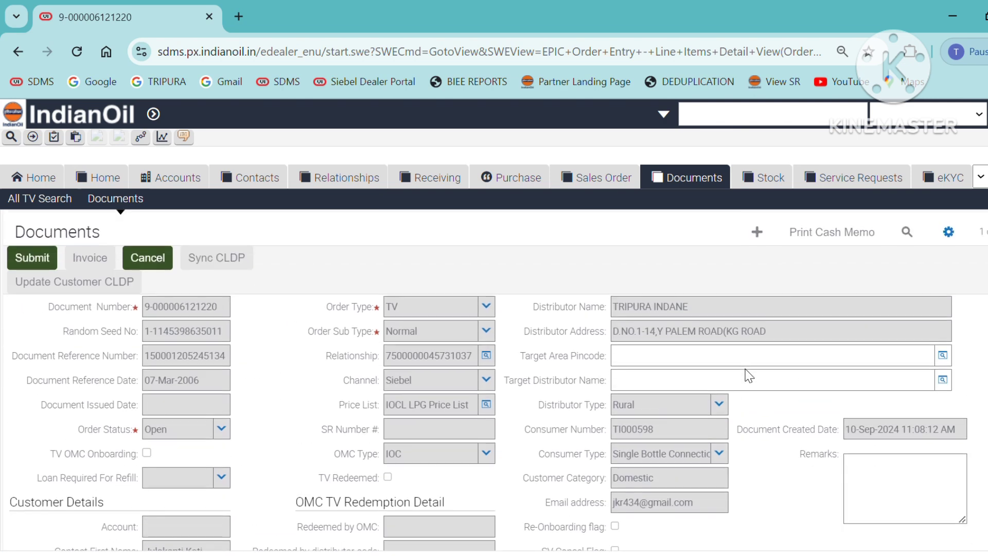
pyautogui.click(846, 366)
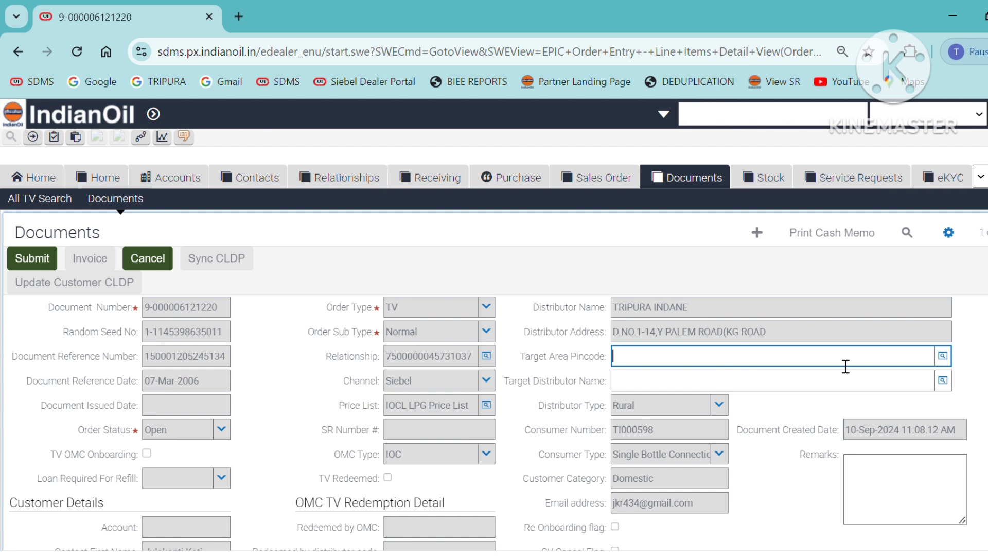
pyautogui.write('522426')
pyautogui.click(855, 389)
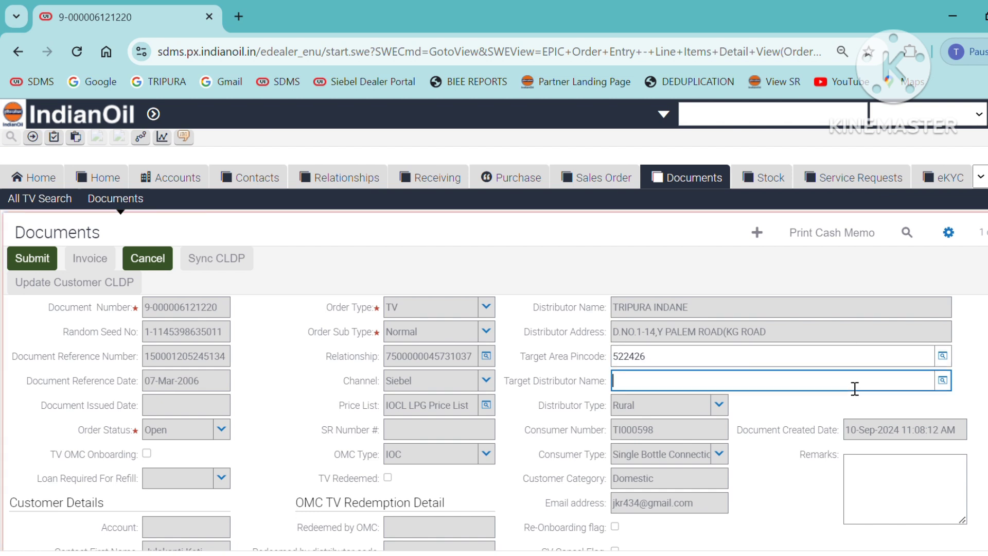
pyautogui.click(950, 385)
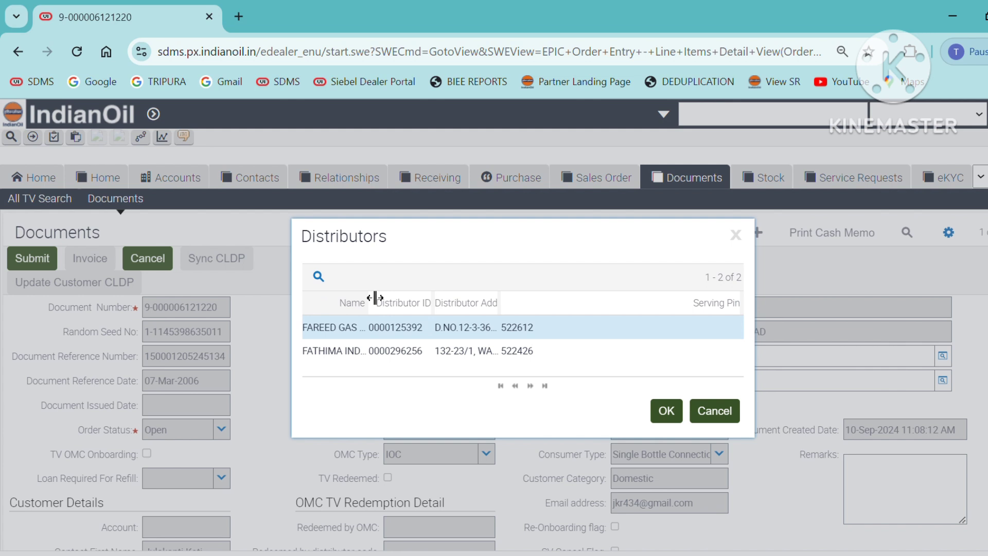
pyautogui.moveTo(375, 298); pyautogui.dragTo(427, 304)
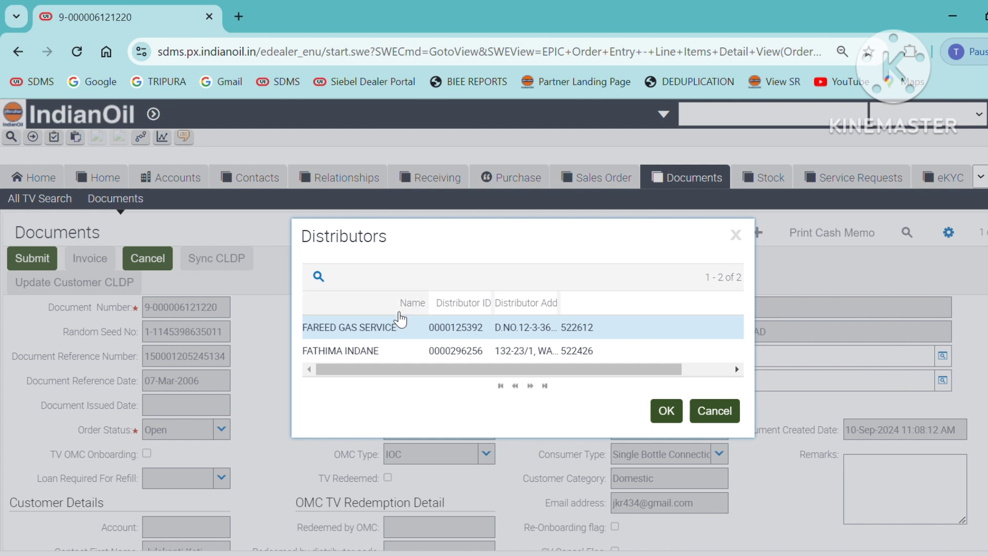
pyautogui.click(382, 355)
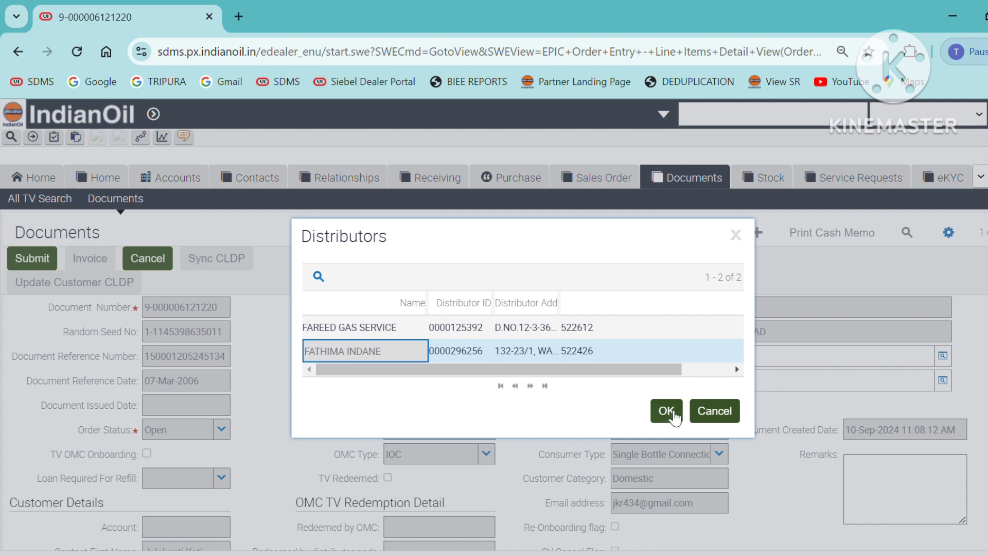
pyautogui.click(668, 411)
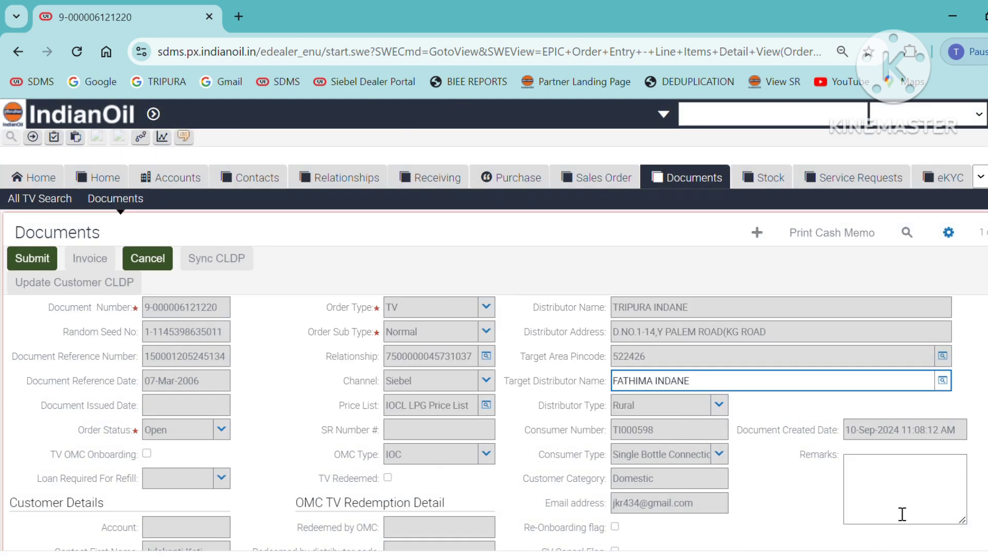
# Enter the remark "TRANSFER ISSUED TO MACHERLA" and submit the document.
pyautogui.click(908, 468)
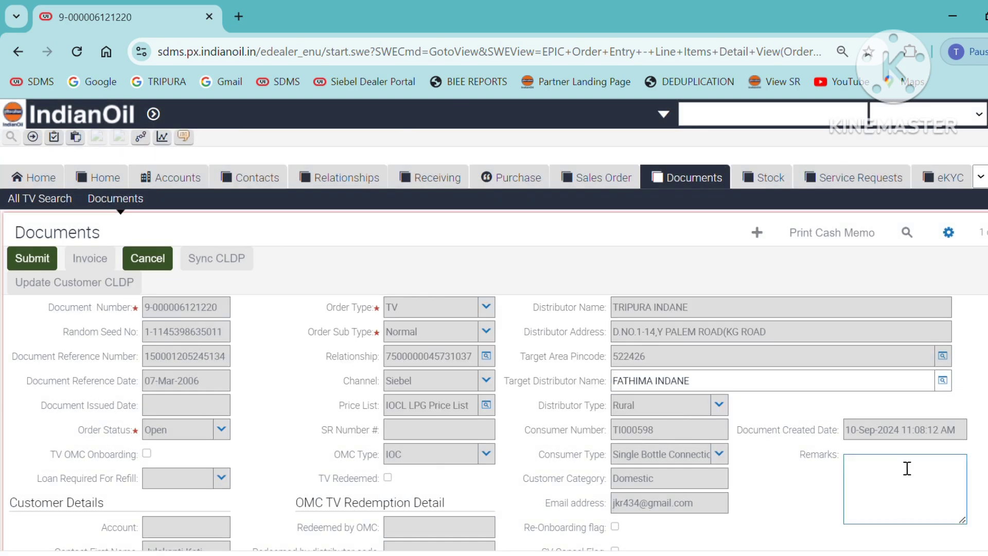
pyautogui.write('TRANSFER ISSUED TO MACHA')
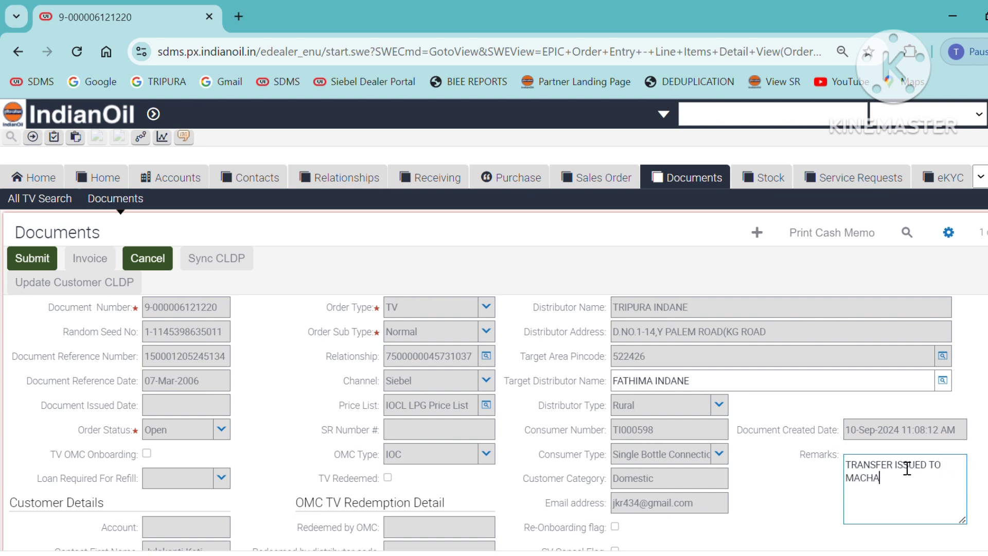
pyautogui.press('BackSpace')
pyautogui.write('ERLA')
pyautogui.click(48, 267)
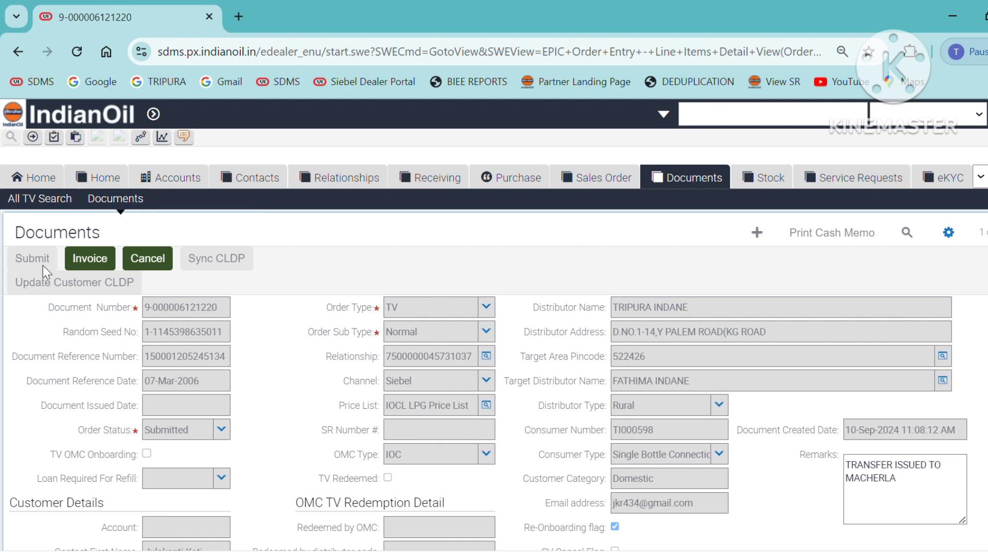
# Invoice the submitted document and set the invoice's status to Completed.
pyautogui.click(102, 262)
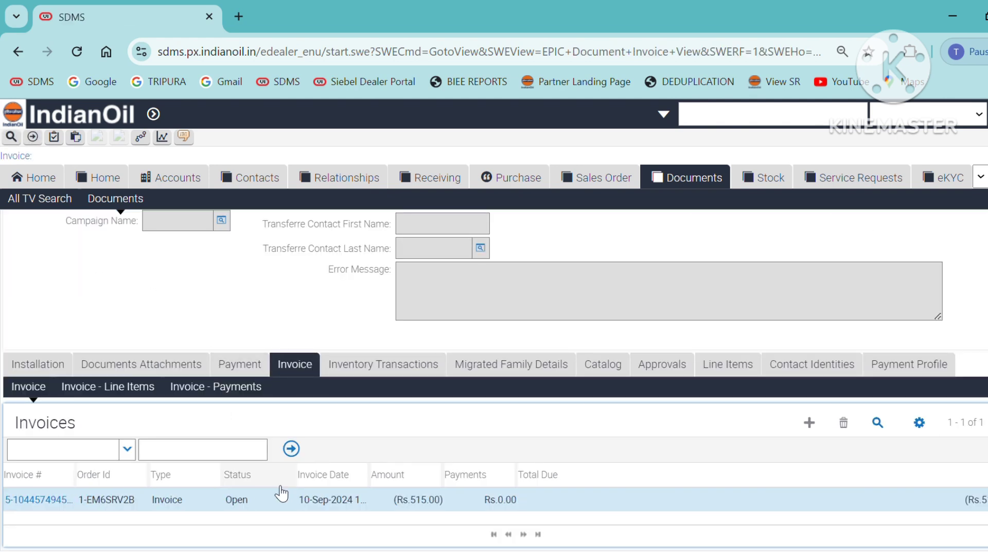
pyautogui.click(283, 500)
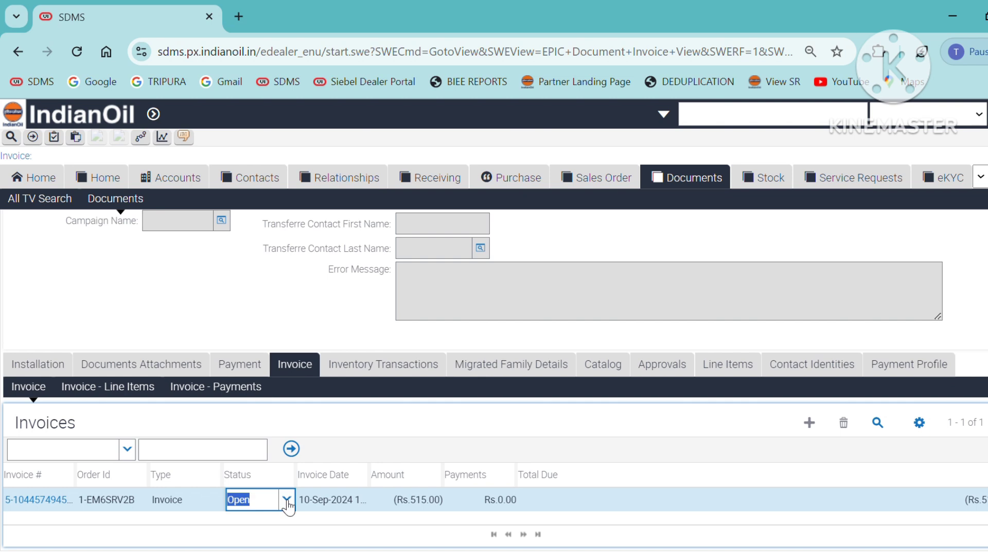
pyautogui.click(287, 499)
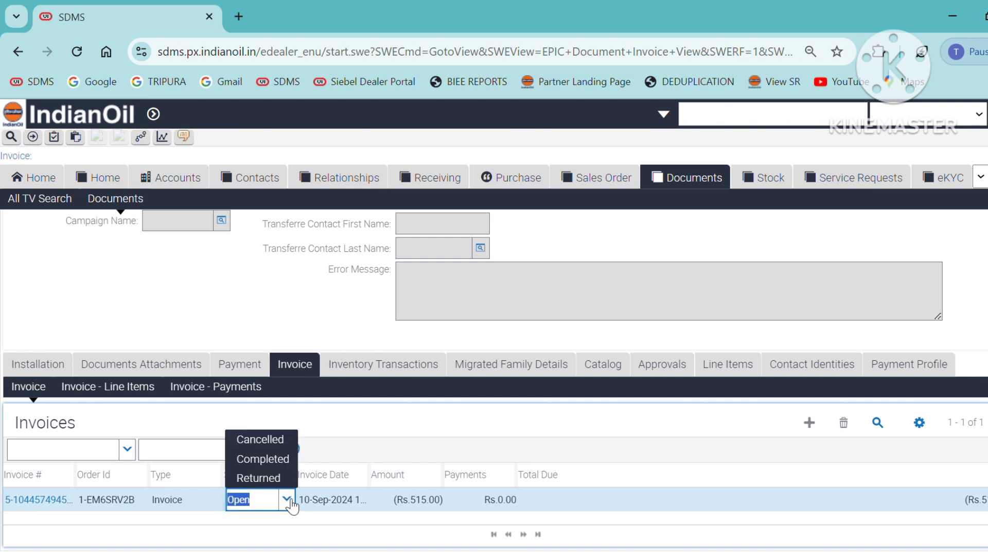
pyautogui.click(291, 458)
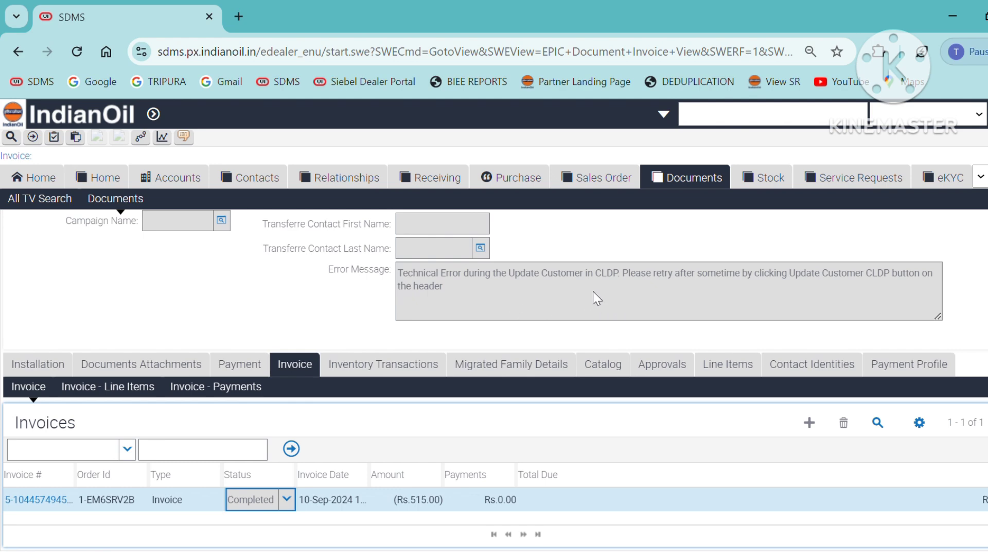
# Update the customer in CLDP from the document header and check the document's error message field.
pyautogui.scroll(5, 537, 305)
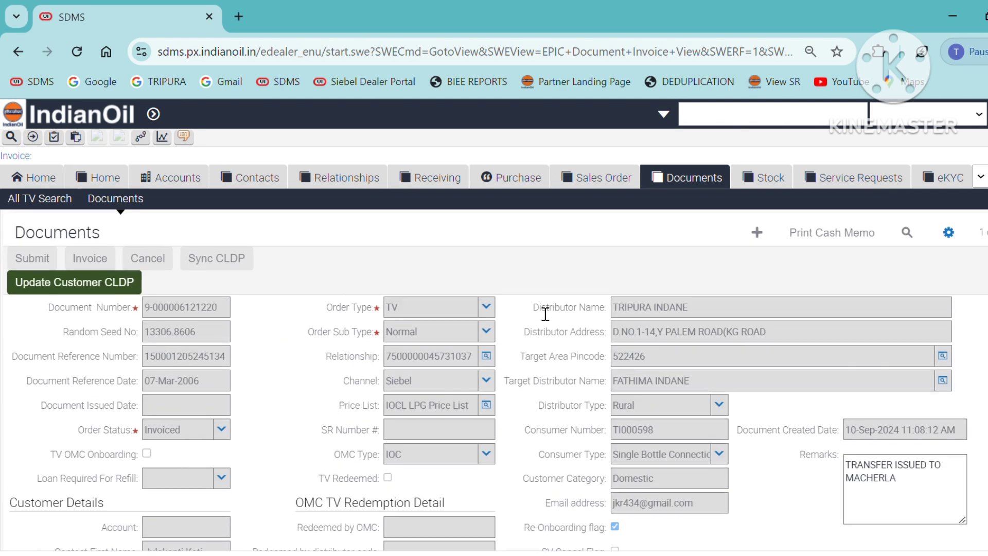
pyautogui.click(103, 291)
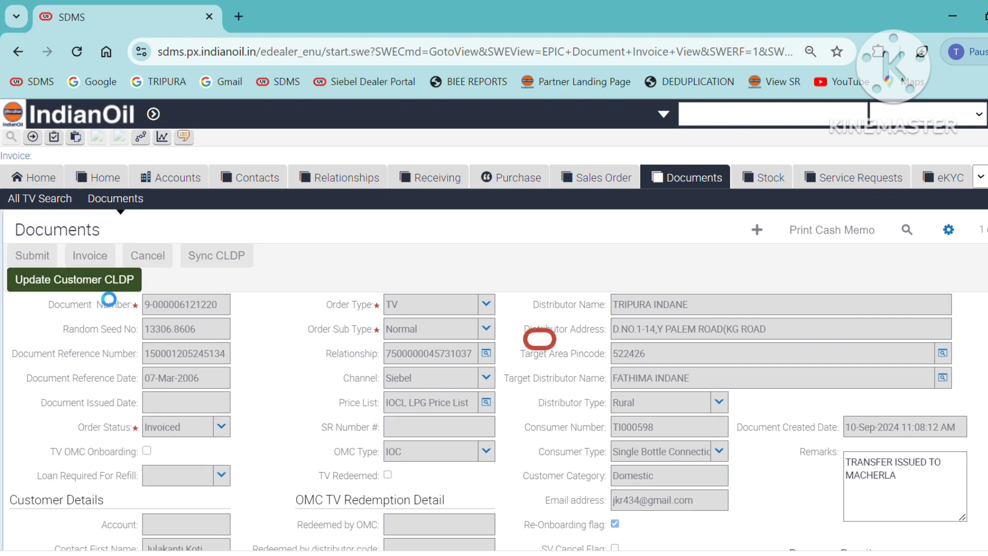
pyautogui.scroll(-10, 304, 325)
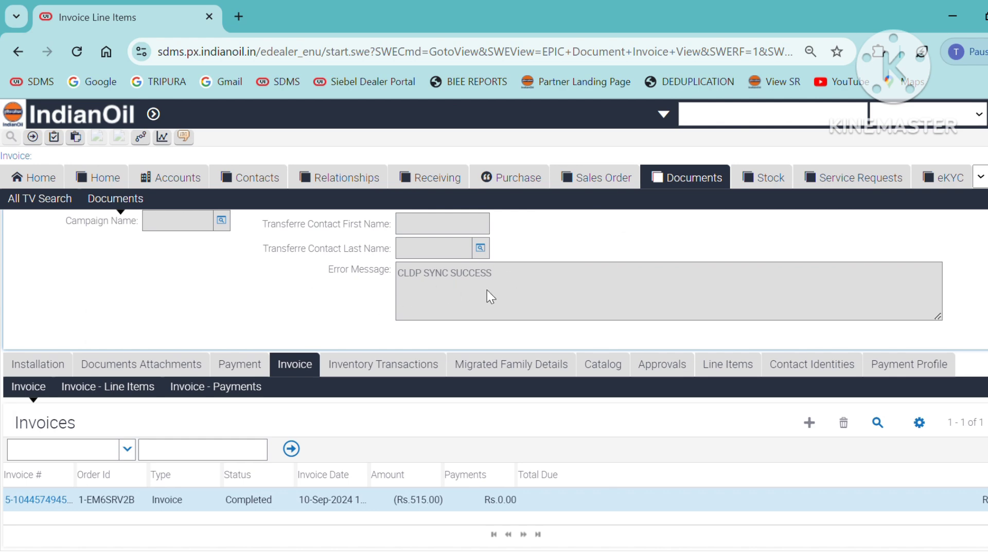
# Select all of the document's line items and run the SV TV Invoice report as a PDF.
pyautogui.click(716, 375)
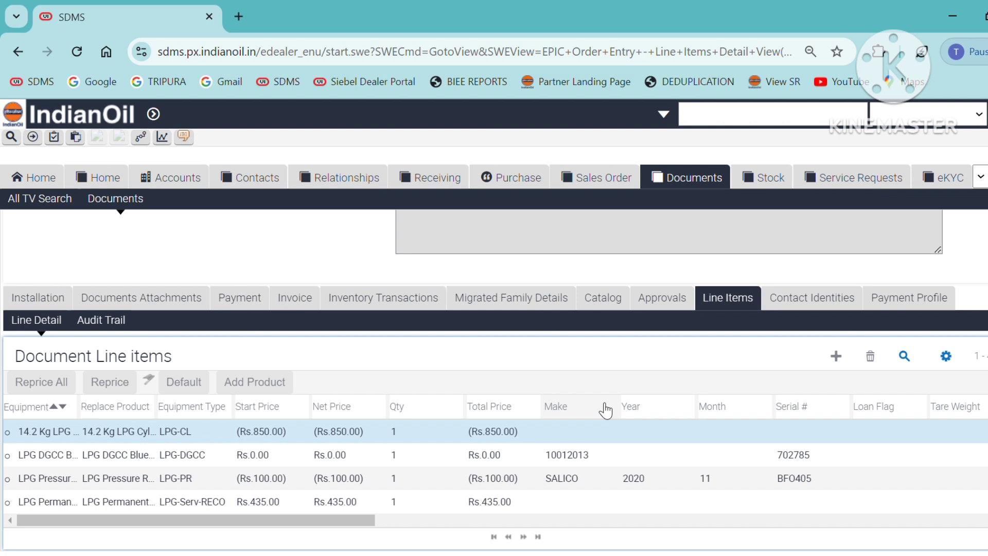
pyautogui.hotkey('ctrl', 'a')
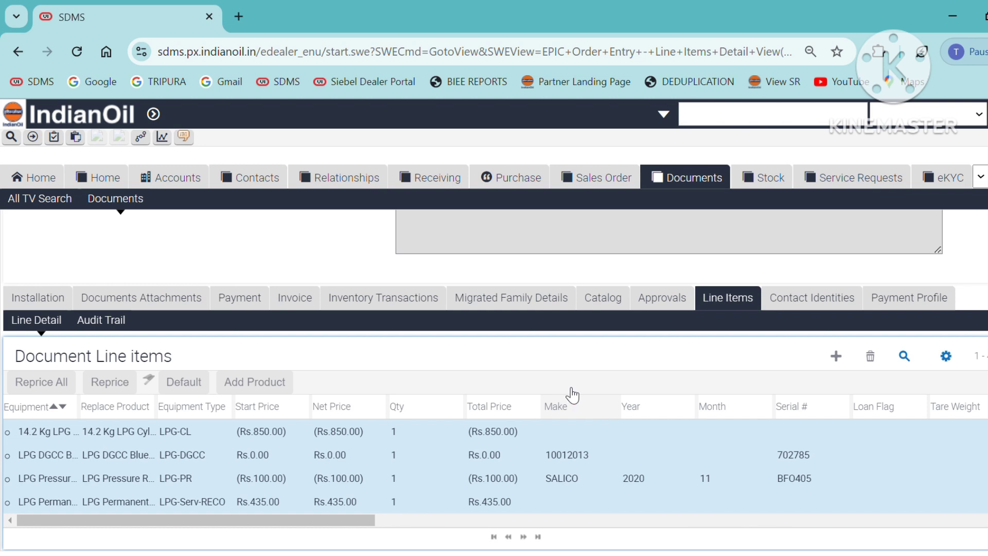
pyautogui.click(163, 137)
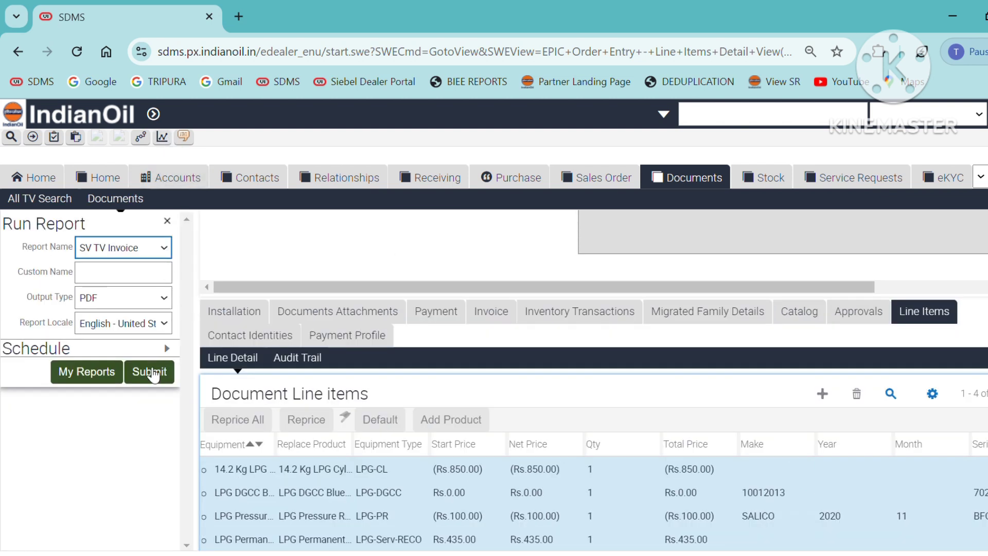
pyautogui.click(159, 376)
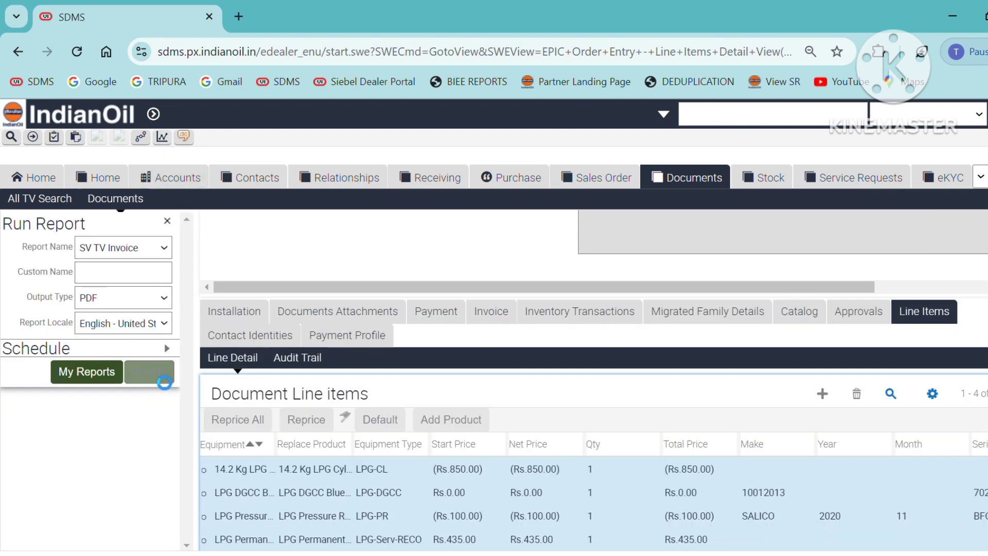